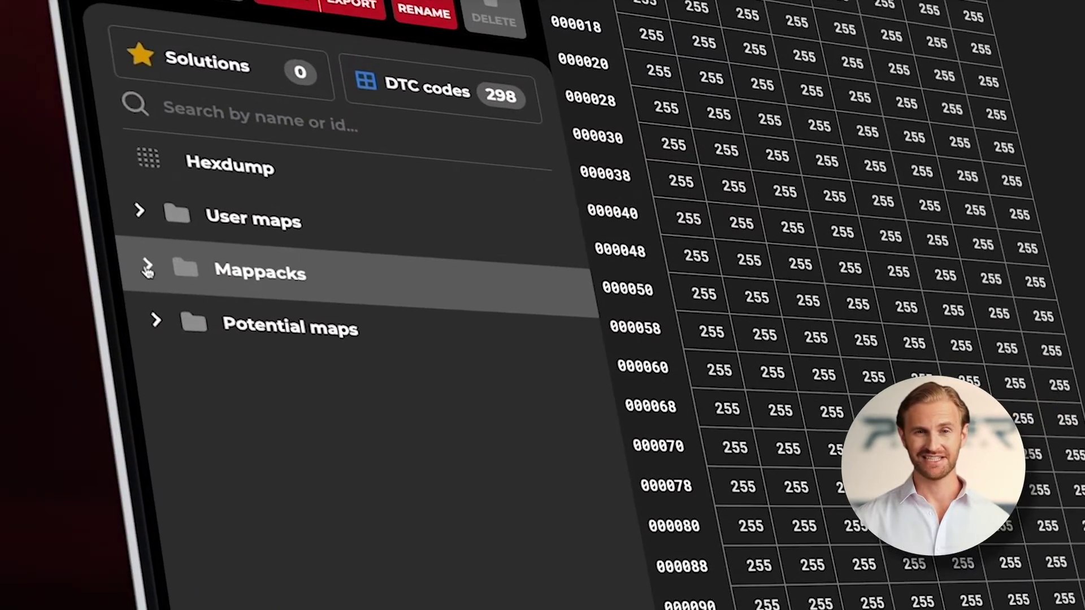
- Open torque limiter maps 68370, 68458 and 6845C from the gearbox file's mappack and review each one
left_click(13, 244)
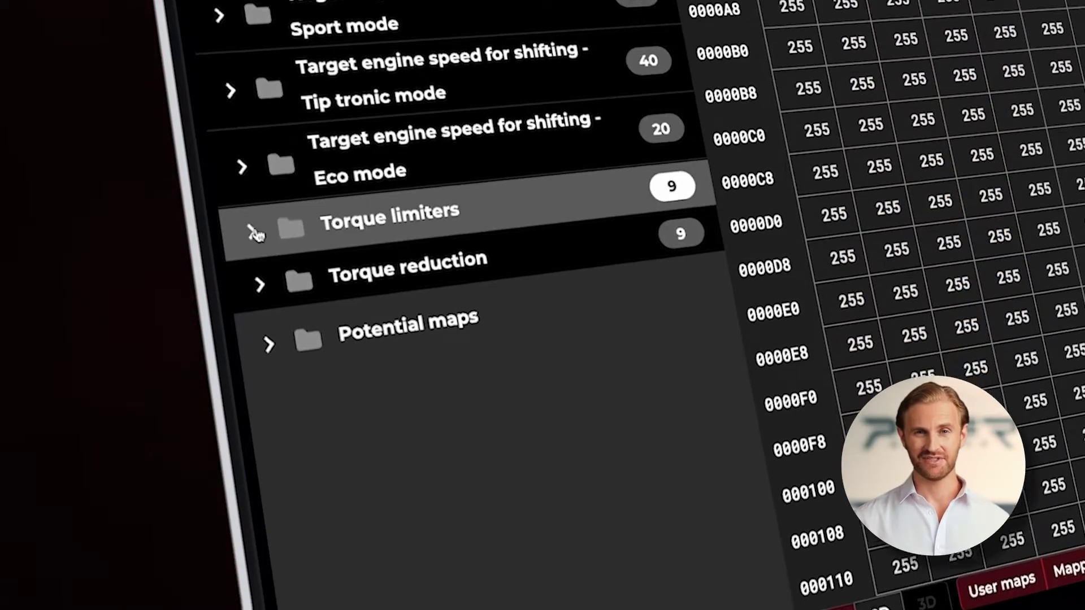
left_click(252, 445)
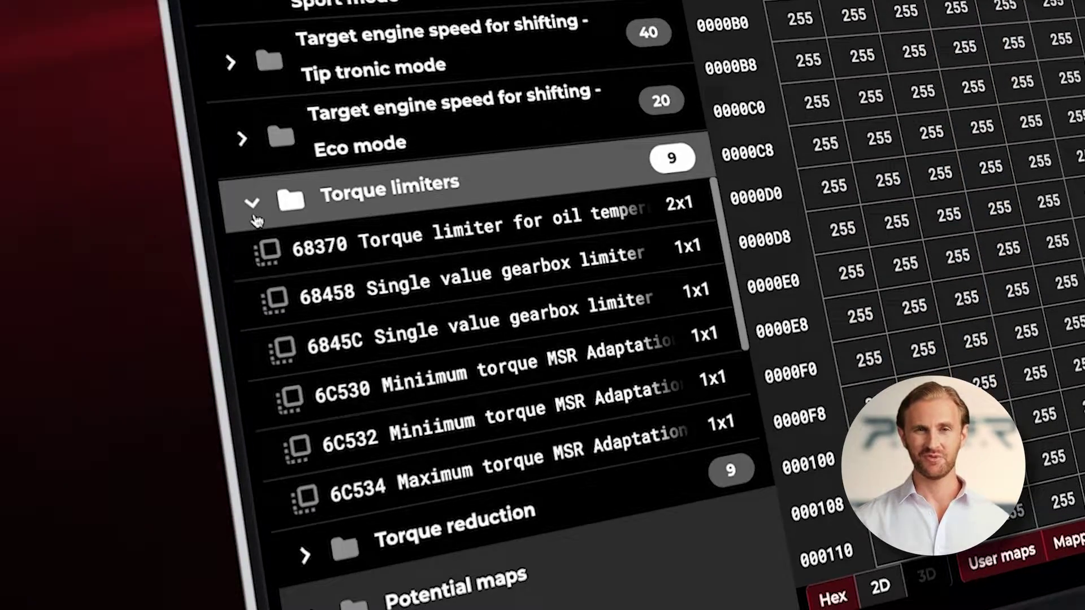
left_click(272, 257)
left_click(270, 257)
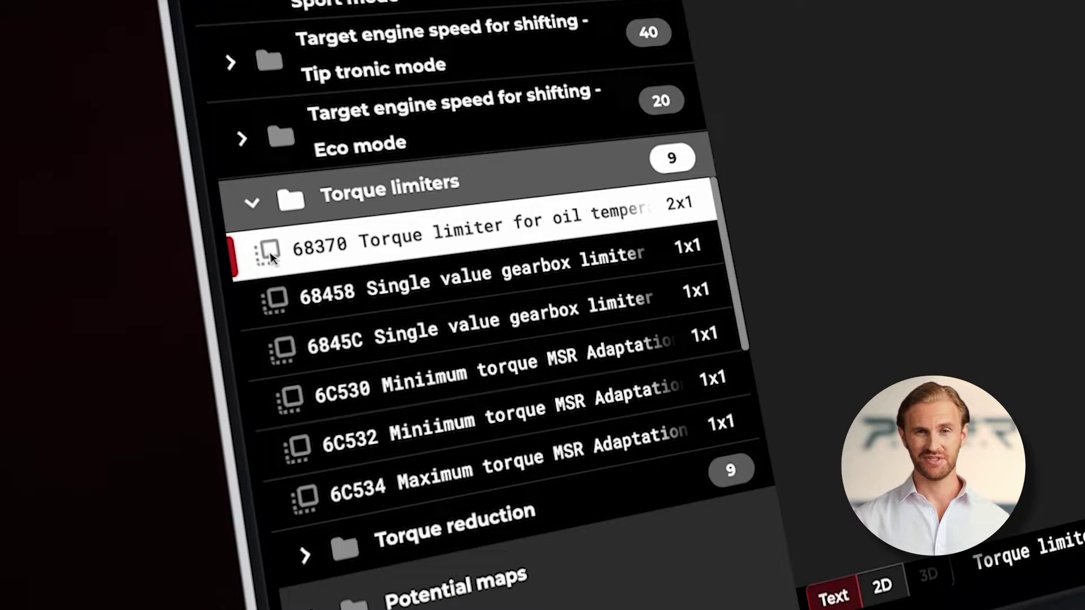
left_click(277, 302)
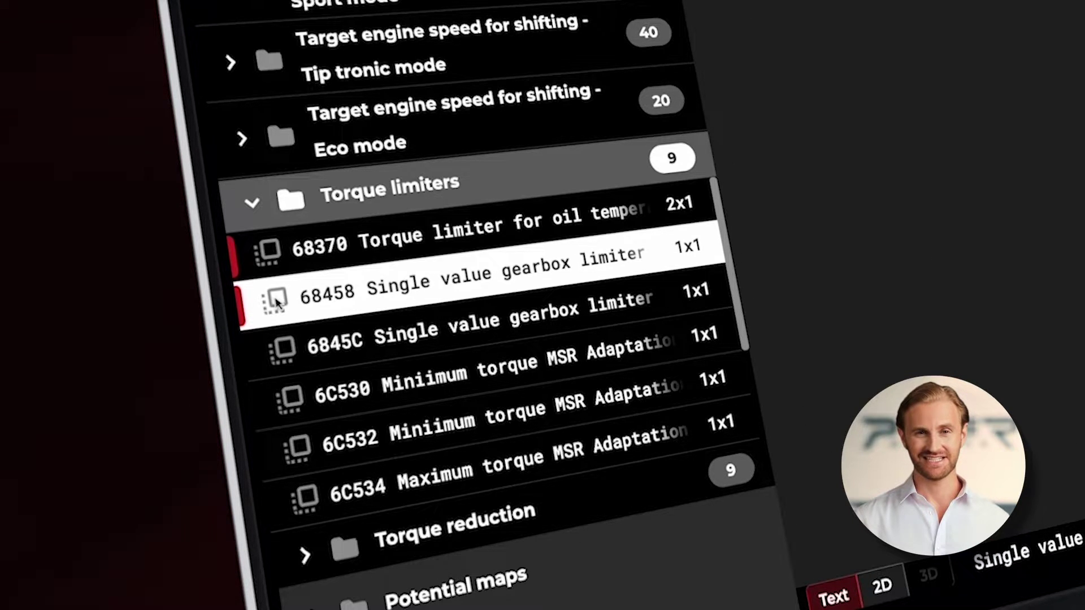
left_click(286, 354)
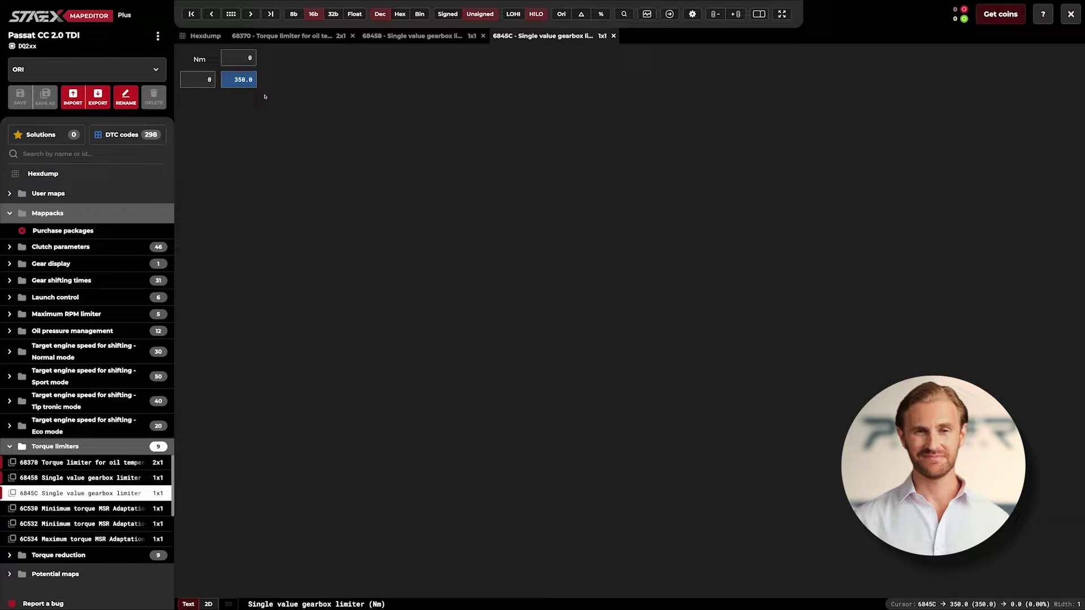
left_click(272, 37)
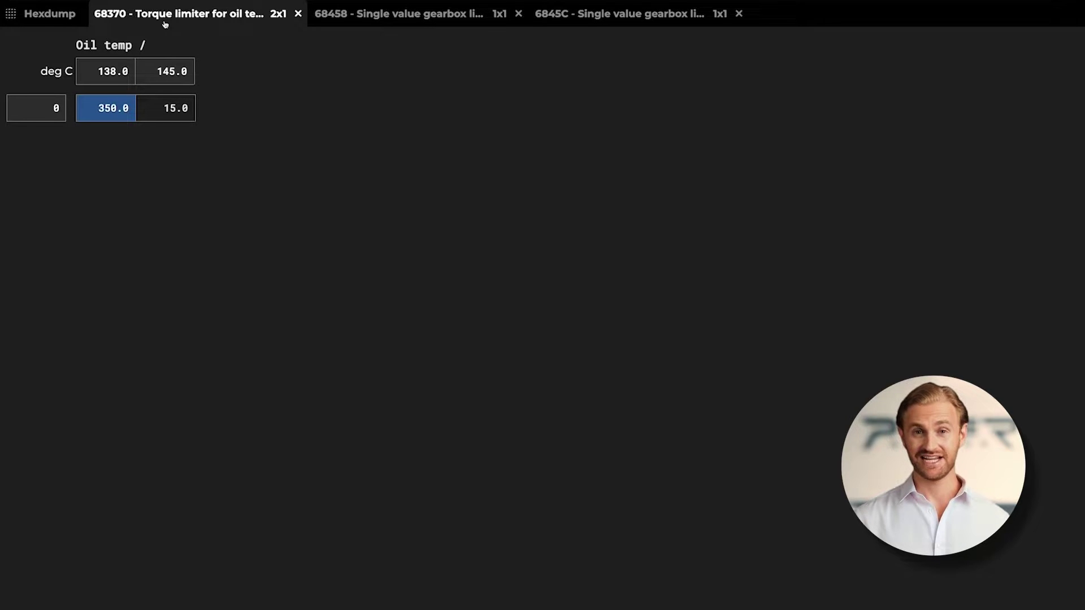
left_click(353, 21)
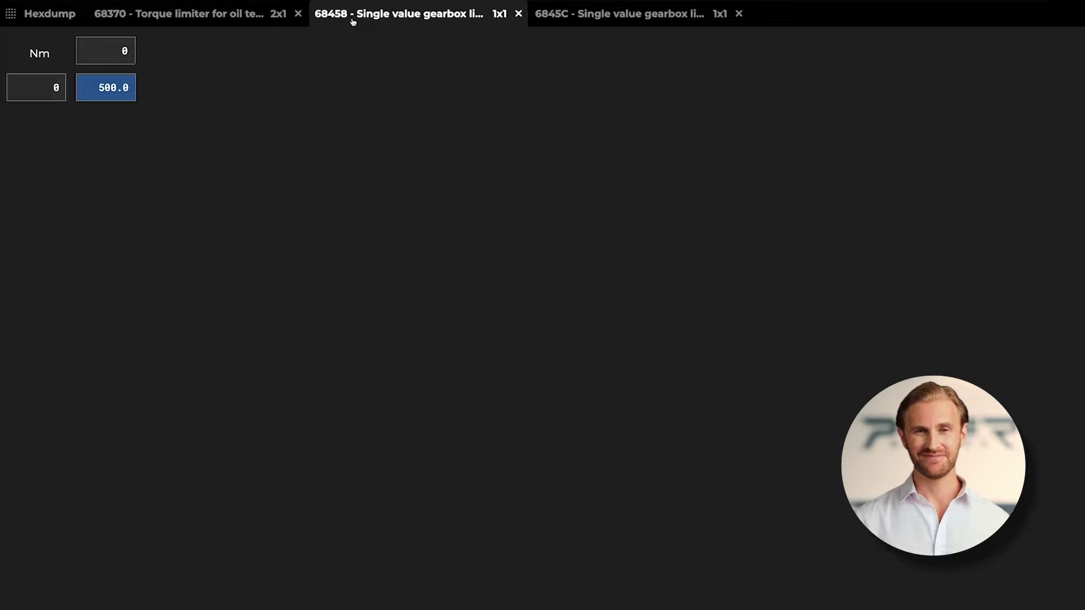
left_click(606, 23)
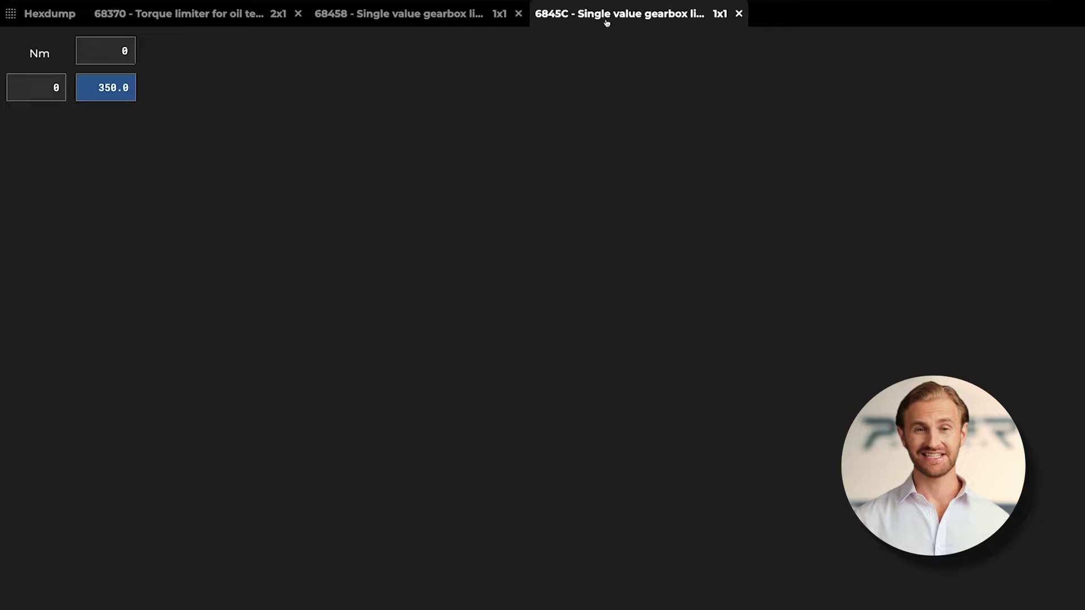
- Set the torque limit for 138 °C oil temperature in map 68370 to an absolute value of 500 Nm
left_click(209, 23)
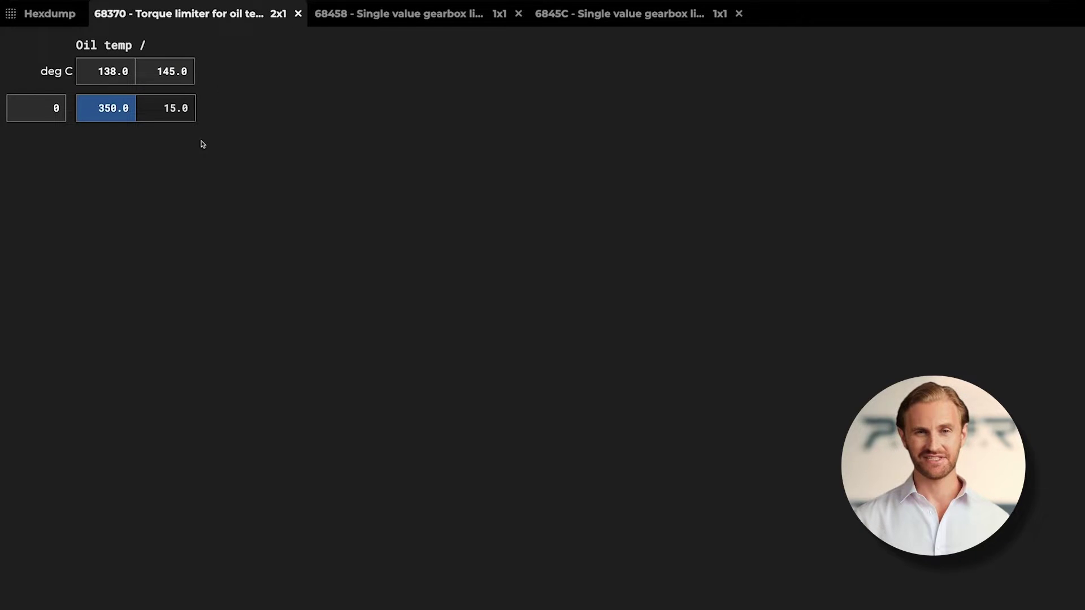
right_click(123, 119)
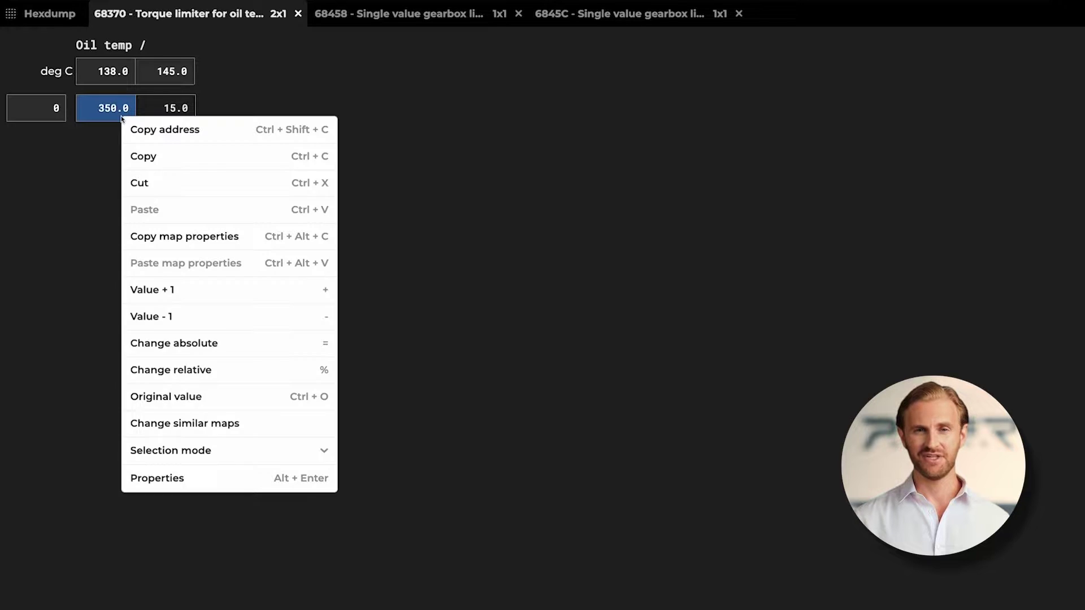
left_click(178, 342)
type("500")
key("Return")
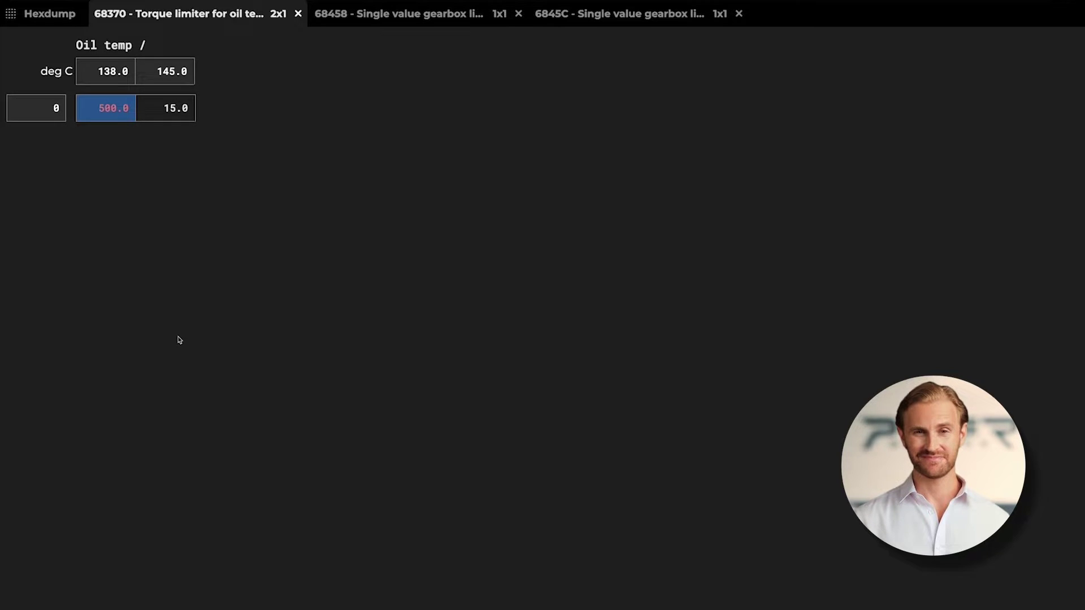
- Set the single value gearbox limiter in map 6845C to an absolute value of 500 Nm
left_click(354, 17)
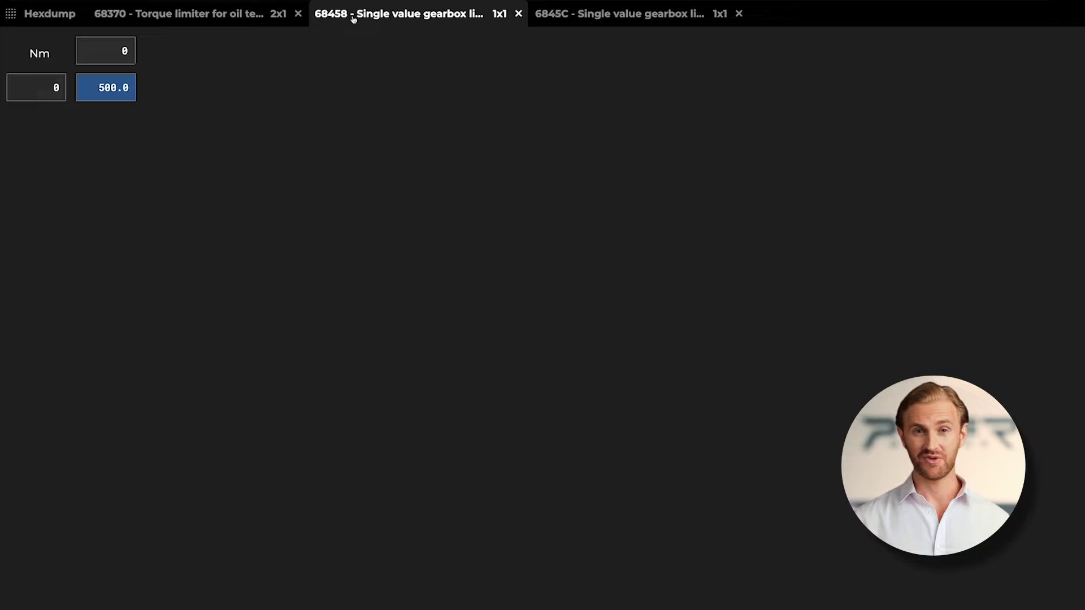
left_click(550, 16)
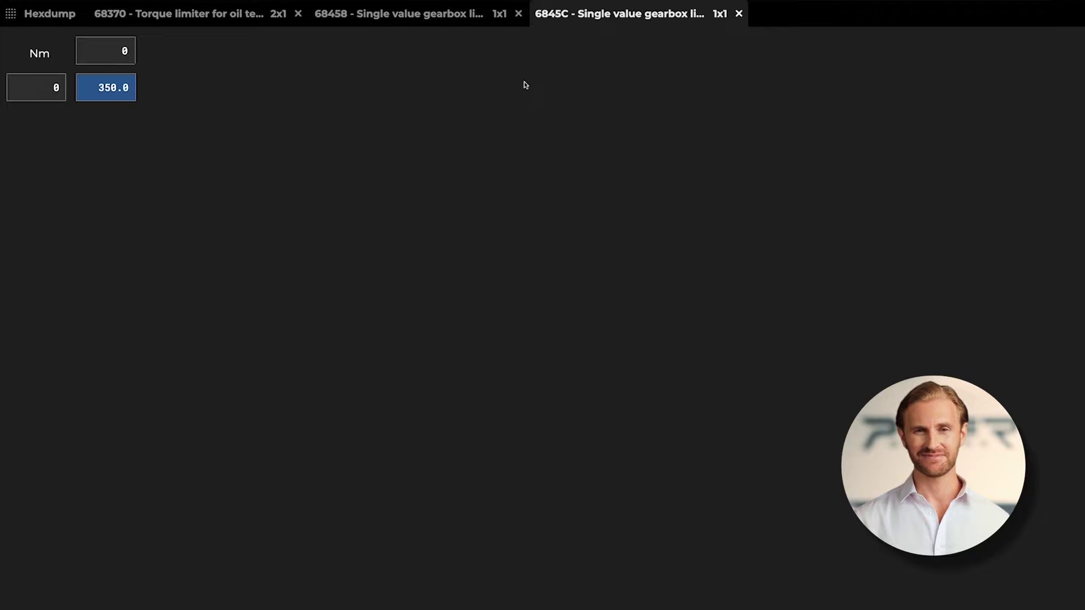
right_click(131, 99)
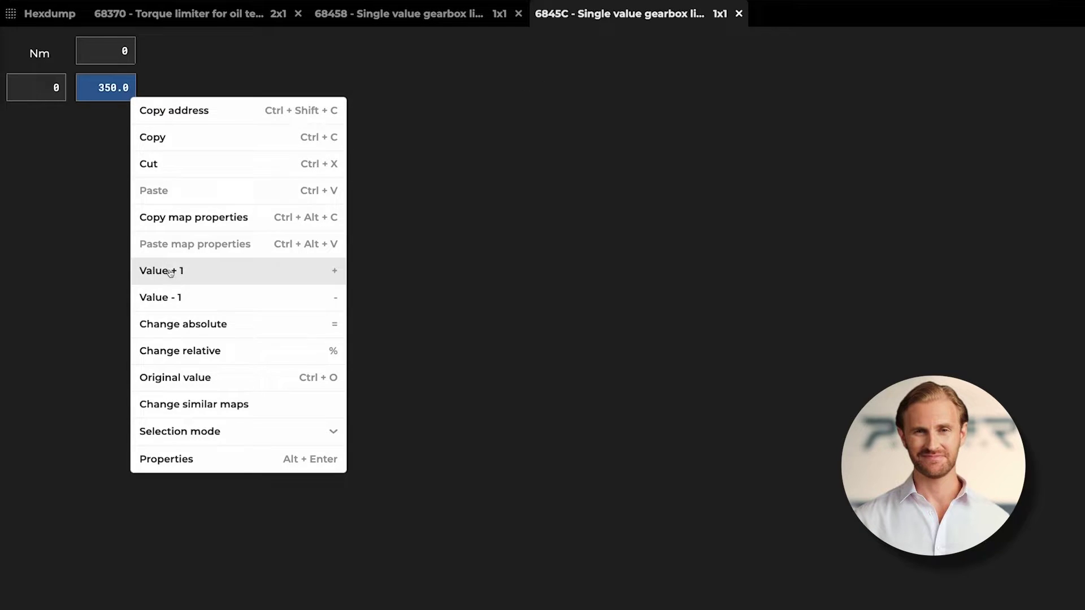
left_click(181, 324)
type("500")
key("Return")
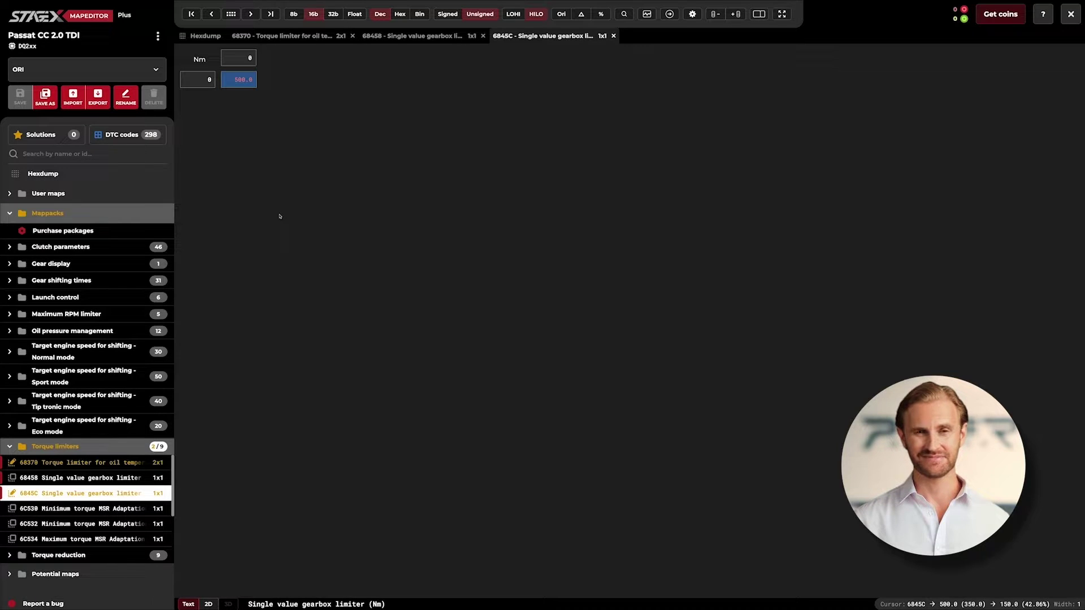
- Save the modified gearbox file as a new version named TORQUE 500 and export it
left_click(48, 108)
type("TORQUE 500")
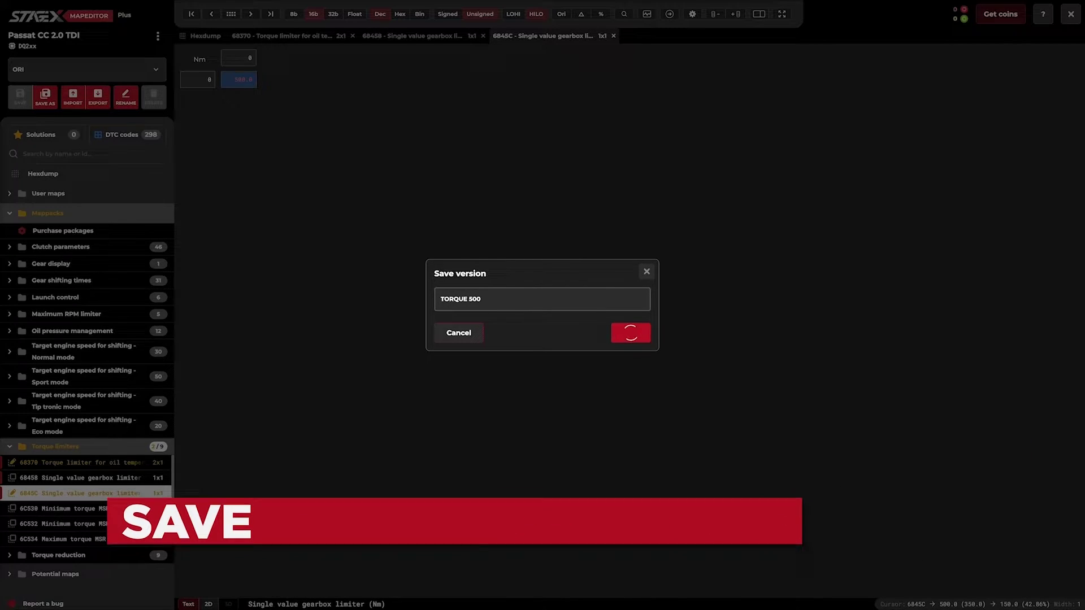
key("Return")
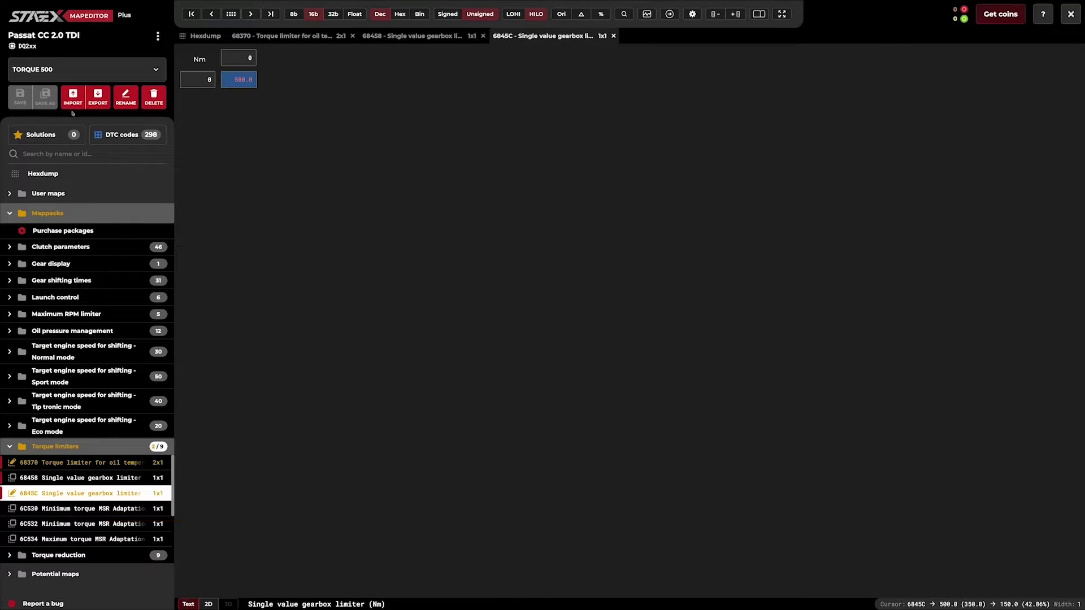
left_click(98, 111)
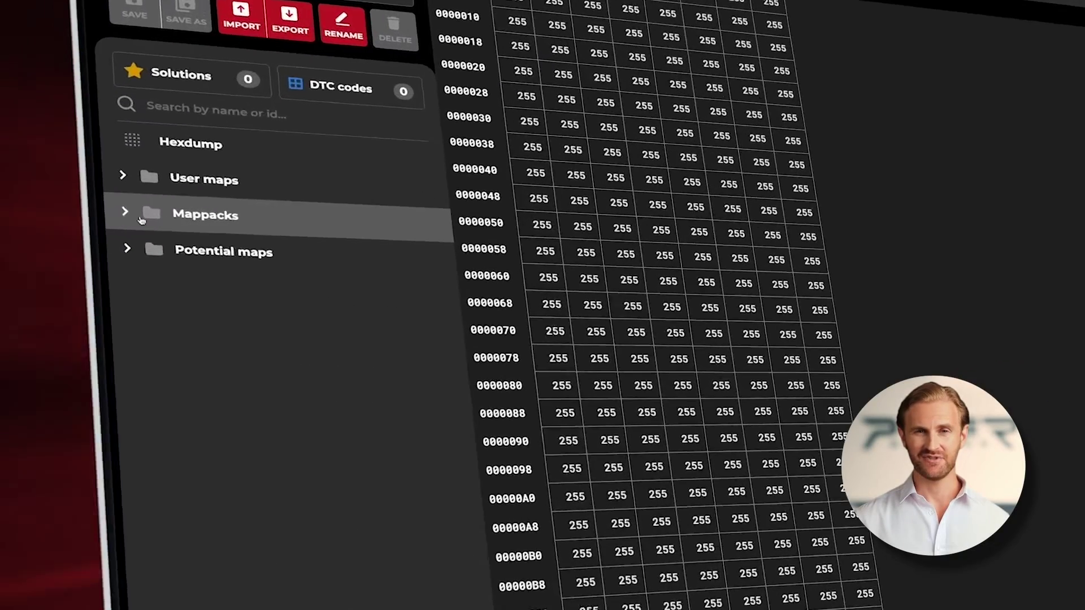
- Open map 40975, the maximum indexed engine torque, from the engine torque limiters in the MED17.5 file's mappack
left_click(10, 213)
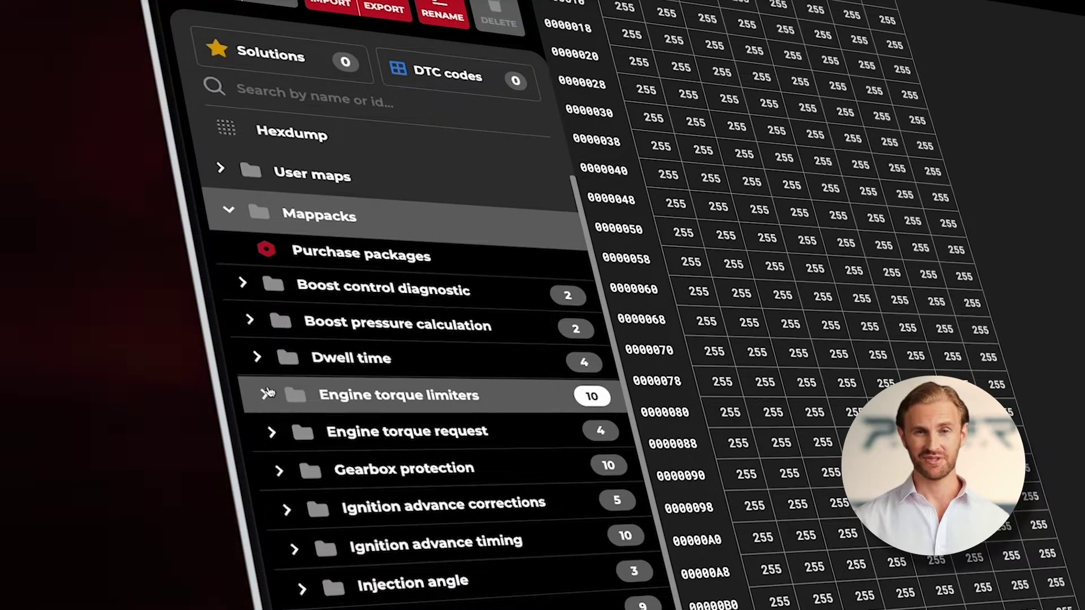
left_click(267, 394)
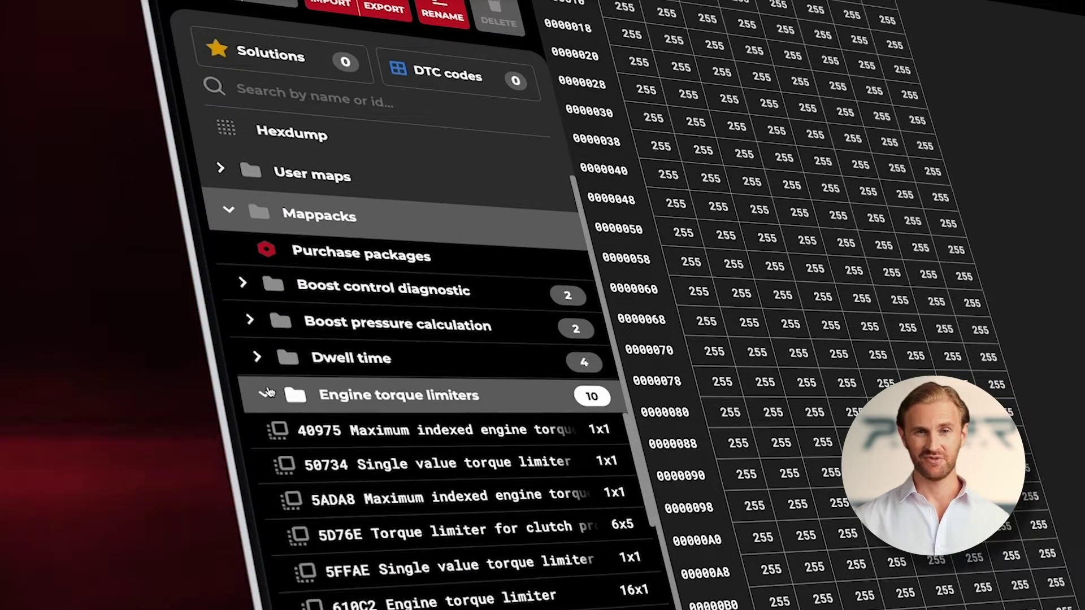
left_click(277, 431)
left_click(277, 431)
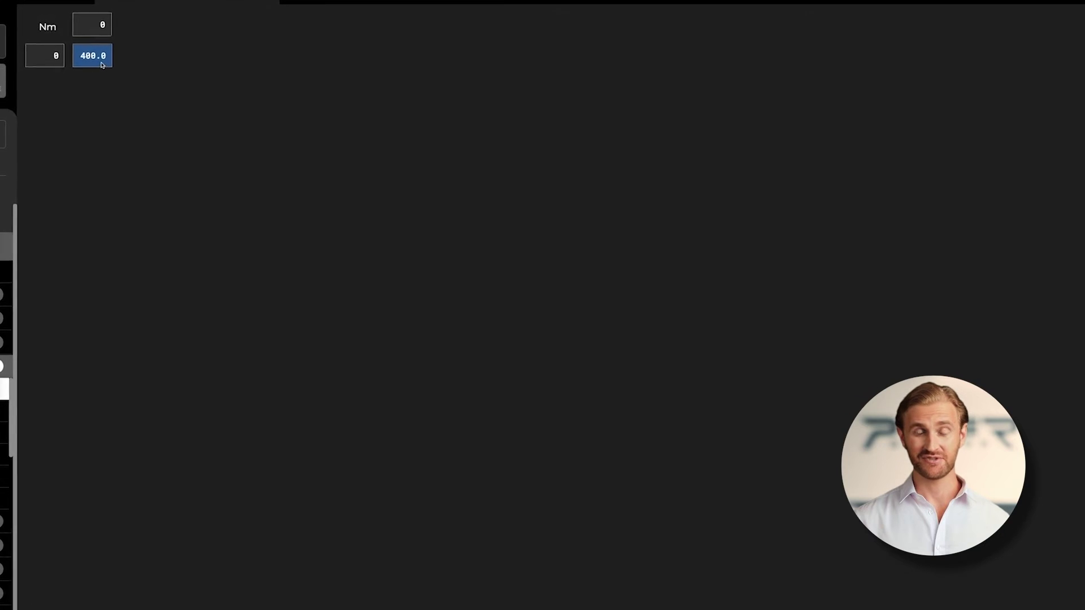
- Apply a relative change of -7 percent, based on the current data, to the torque value in map 40975
right_click(102, 65)
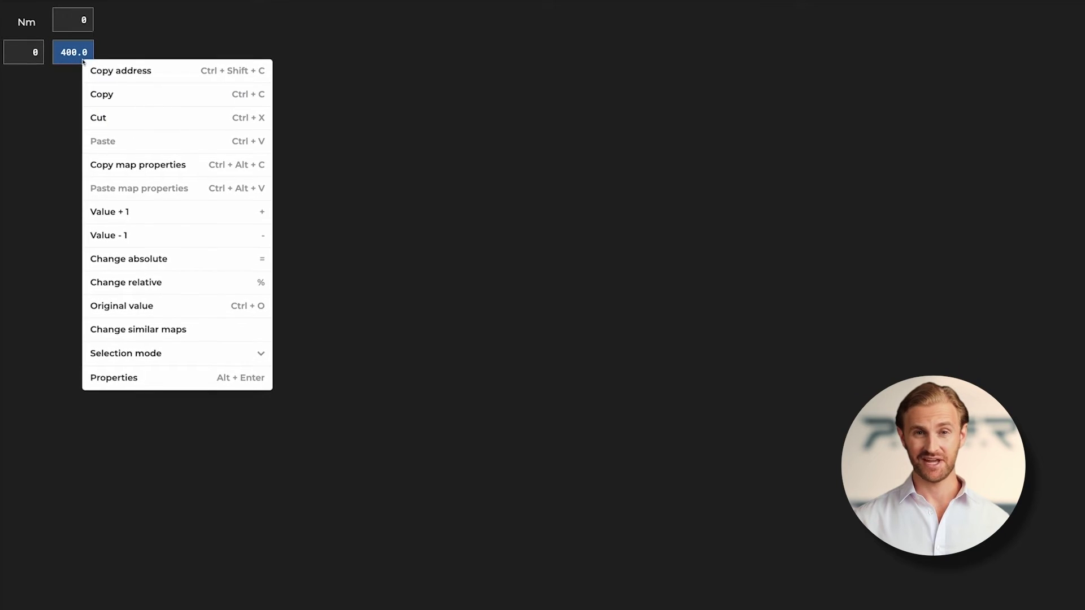
left_click(128, 280)
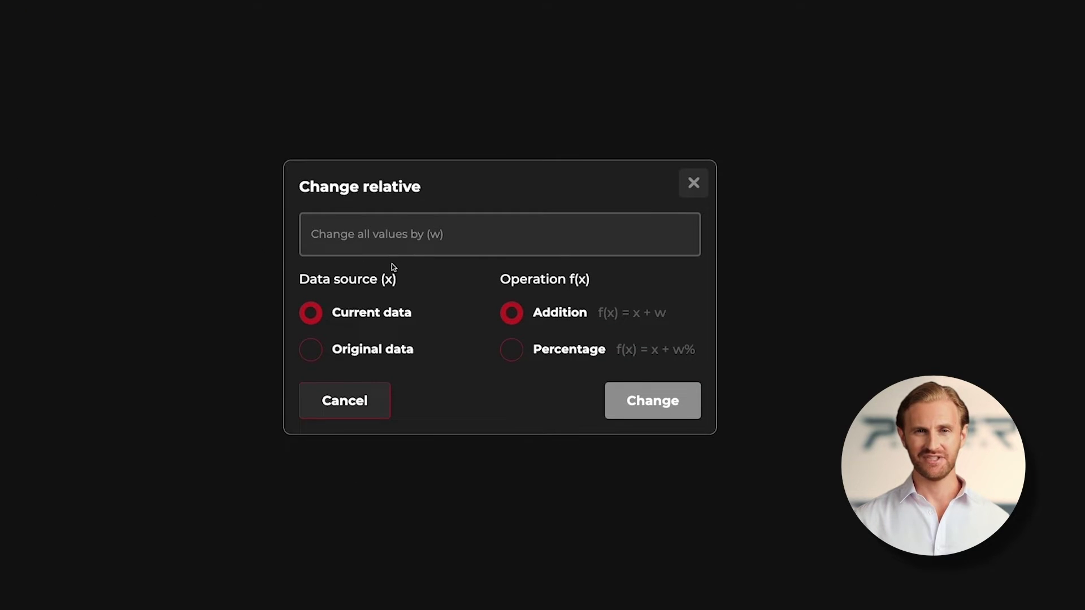
left_click(513, 351)
left_click(448, 238)
type("-7")
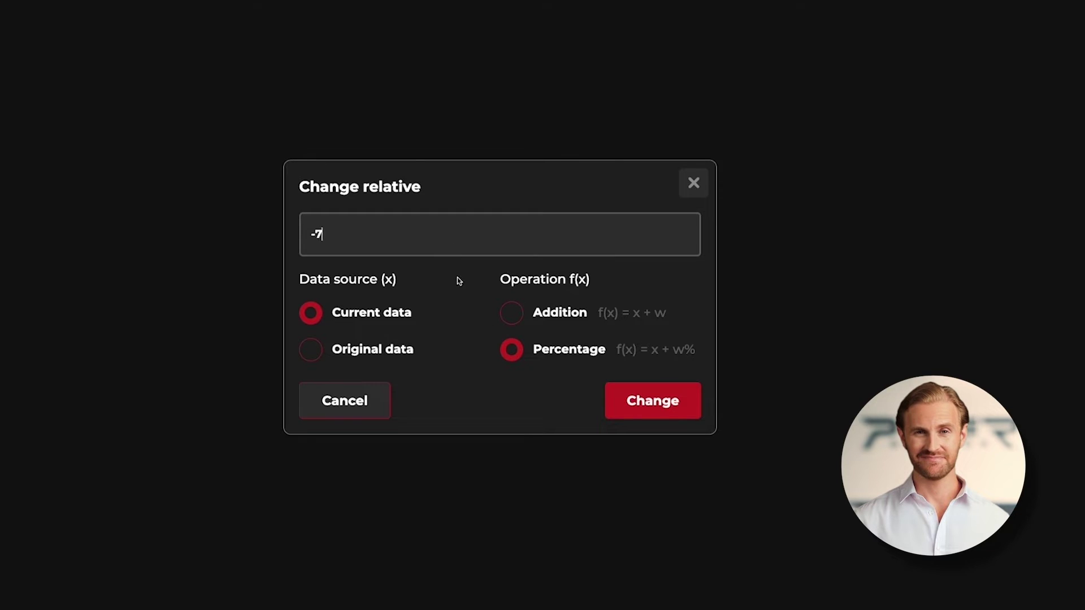
left_click(608, 395)
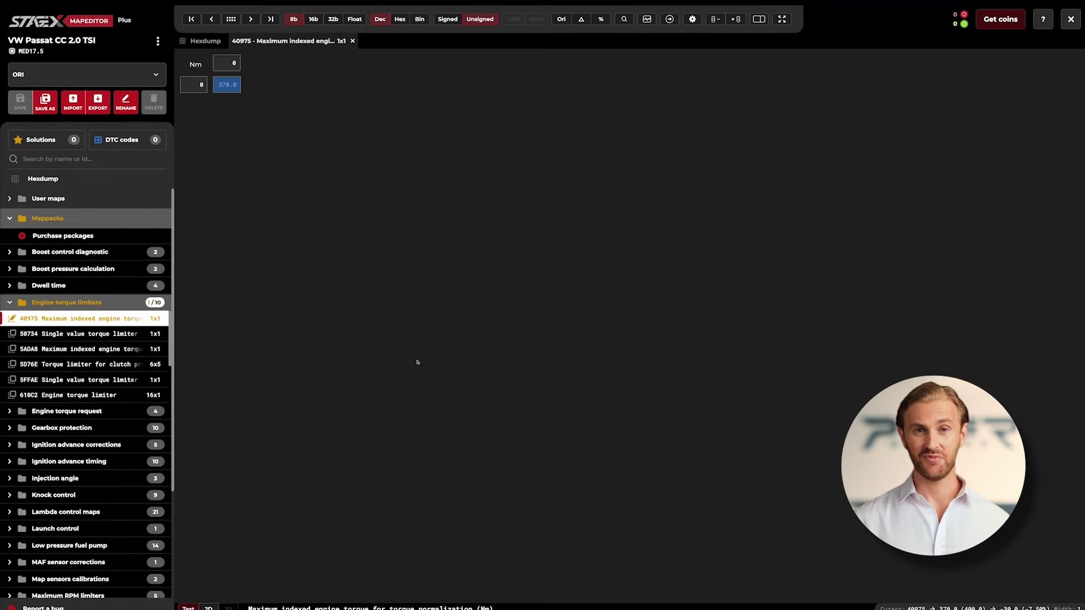
- Save the modified engine file as a new version named MDNORM -7% and export it
left_click(46, 101)
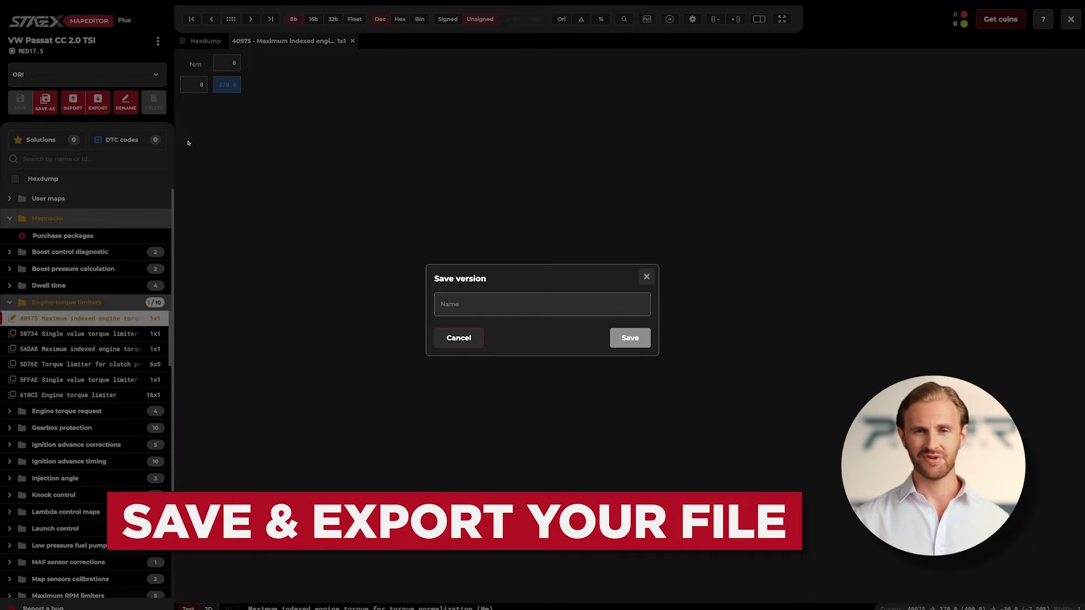
type("MDNORM -7%")
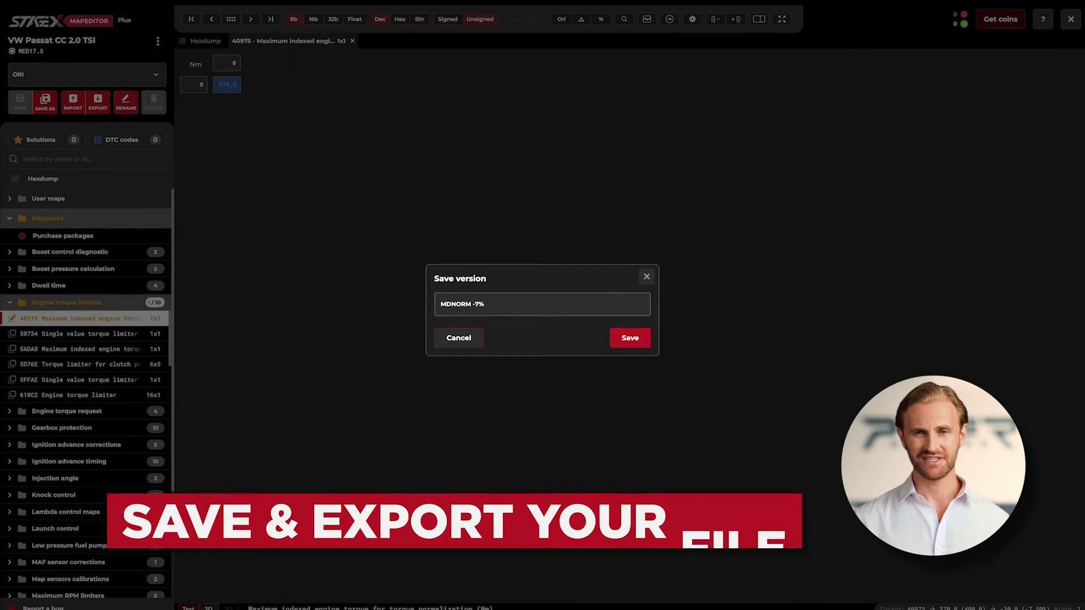
key("Return")
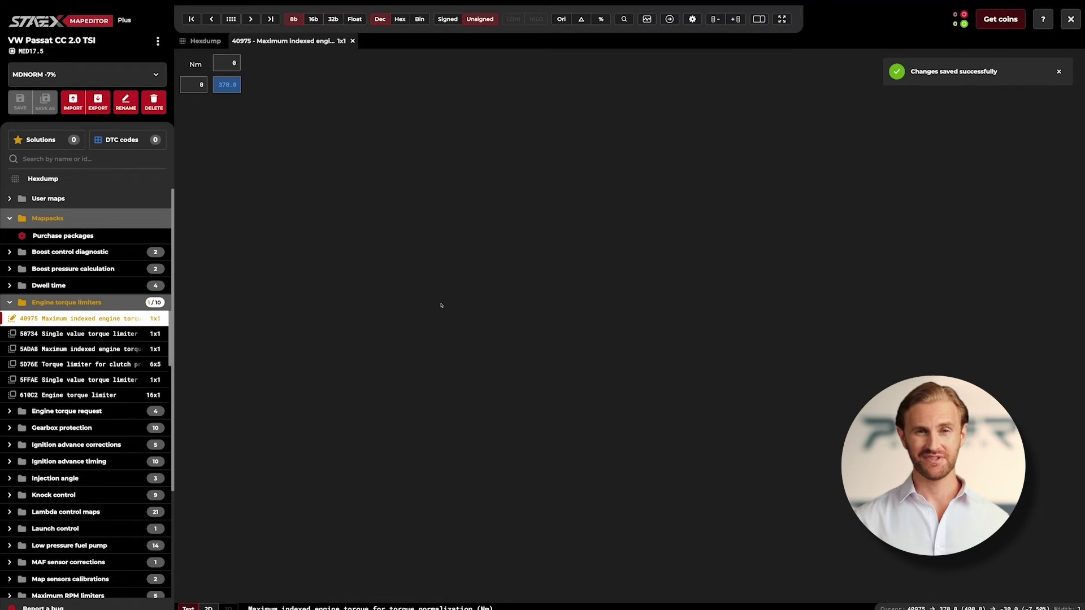
left_click(100, 112)
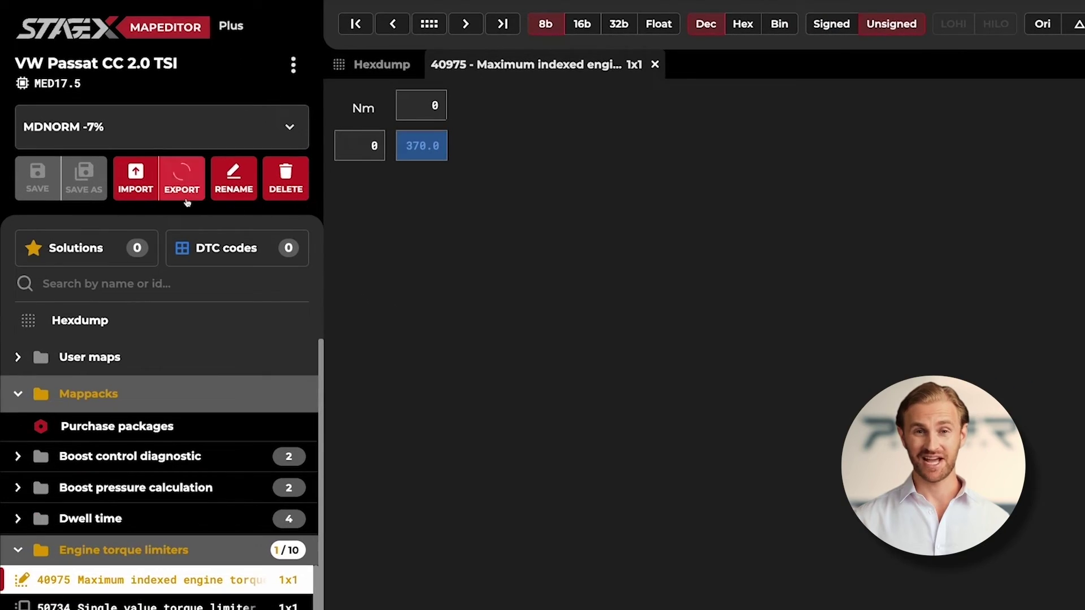